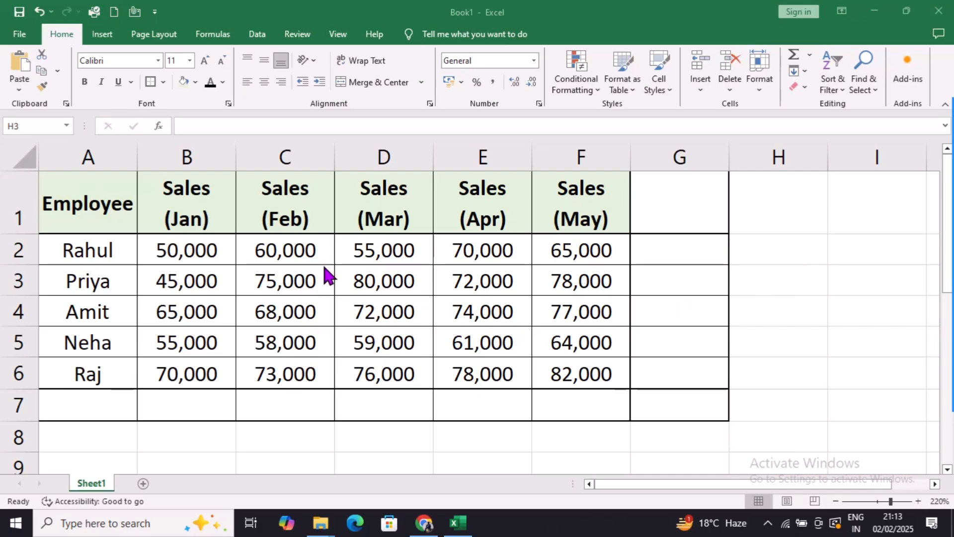
Step: Examine the employee rows and the January to May sales columns in the table
left_click(87, 287)
left_click(105, 251)
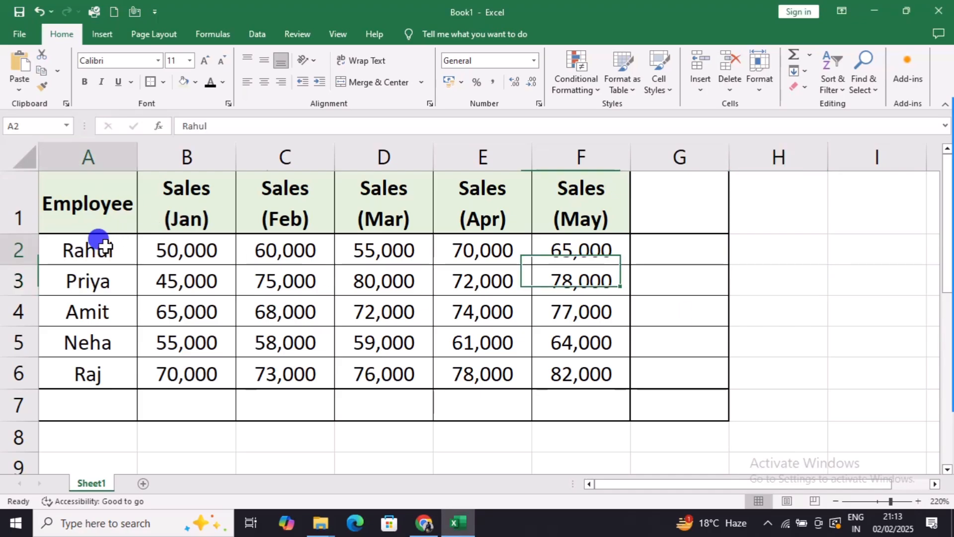
left_click_drag(100, 207, 565, 390)
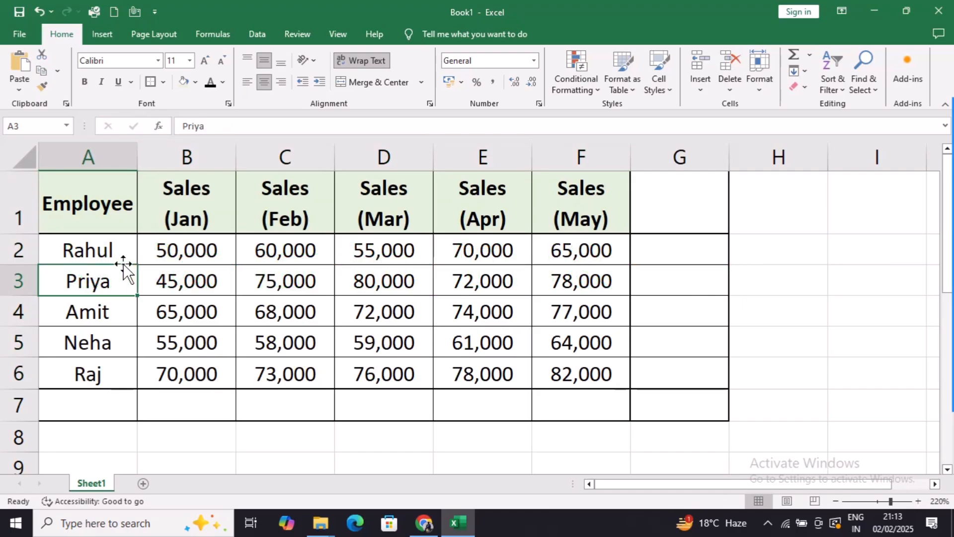
left_click(114, 250)
left_click(112, 281)
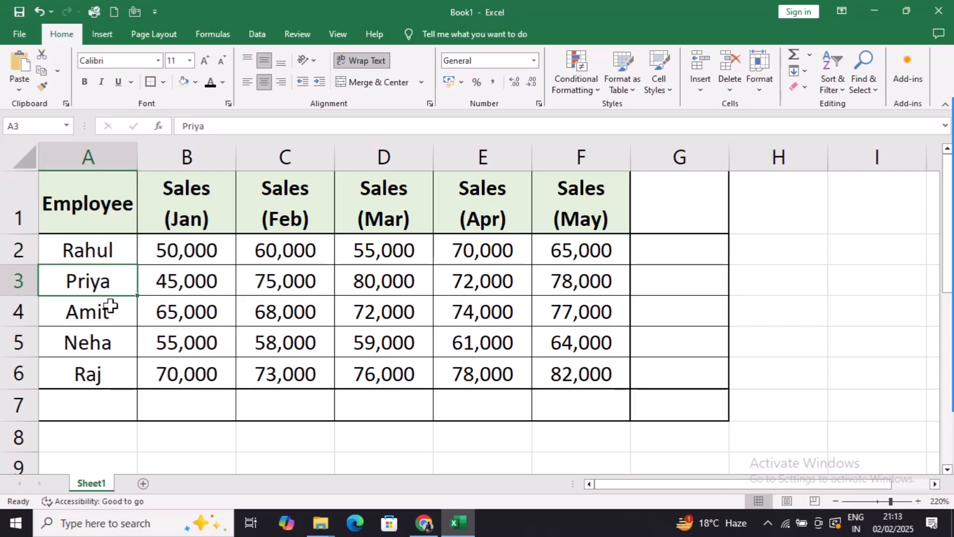
left_click(111, 311)
left_click(124, 335)
left_click(122, 368)
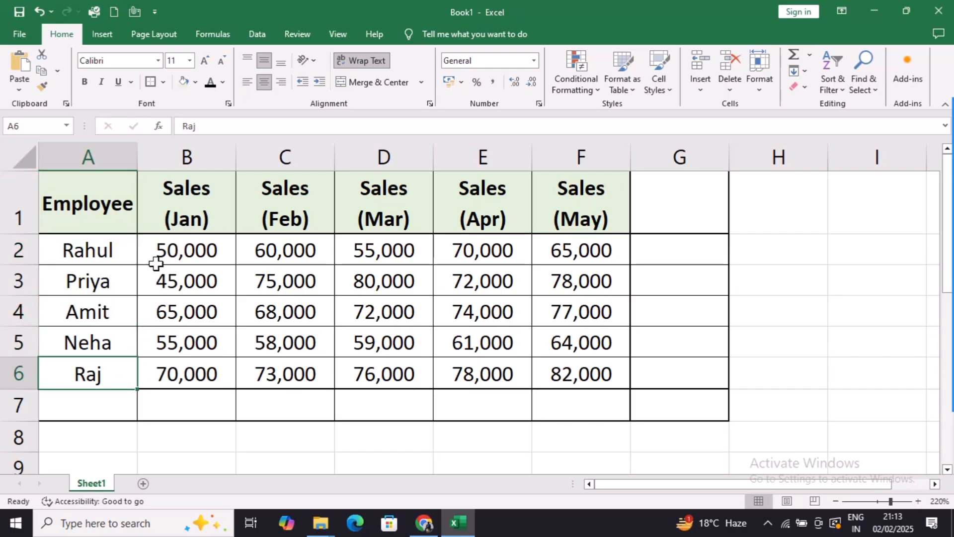
left_click_drag(170, 190, 567, 192)
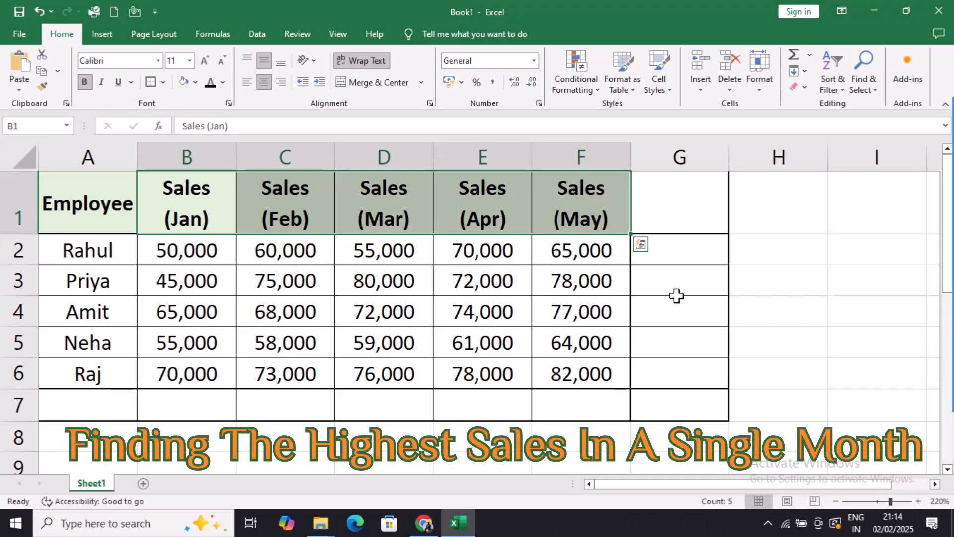
left_click(486, 314)
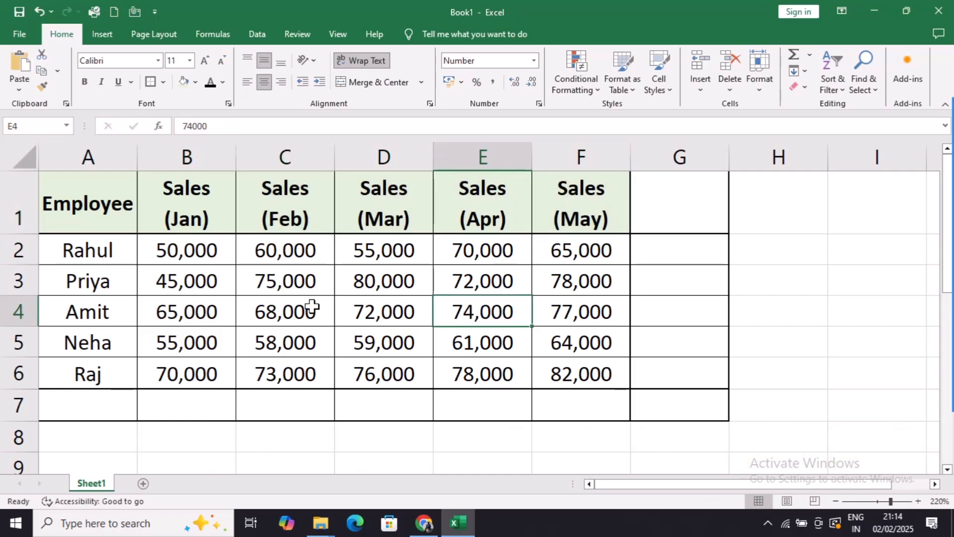
Step: Enter =MAX(B2:B6) in B7 to find the highest January sales, and compare it with the matching employee's row
left_click_drag(202, 253, 200, 371)
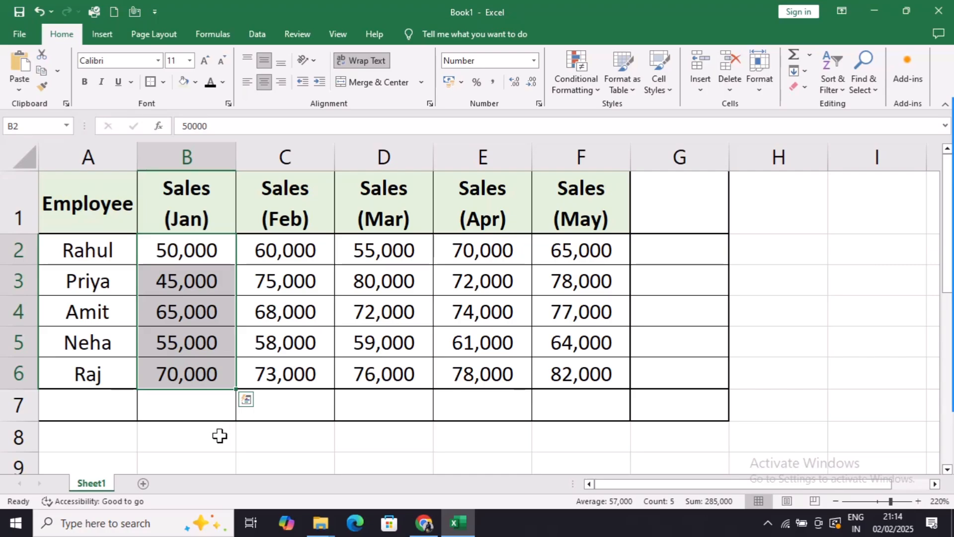
left_click(202, 410)
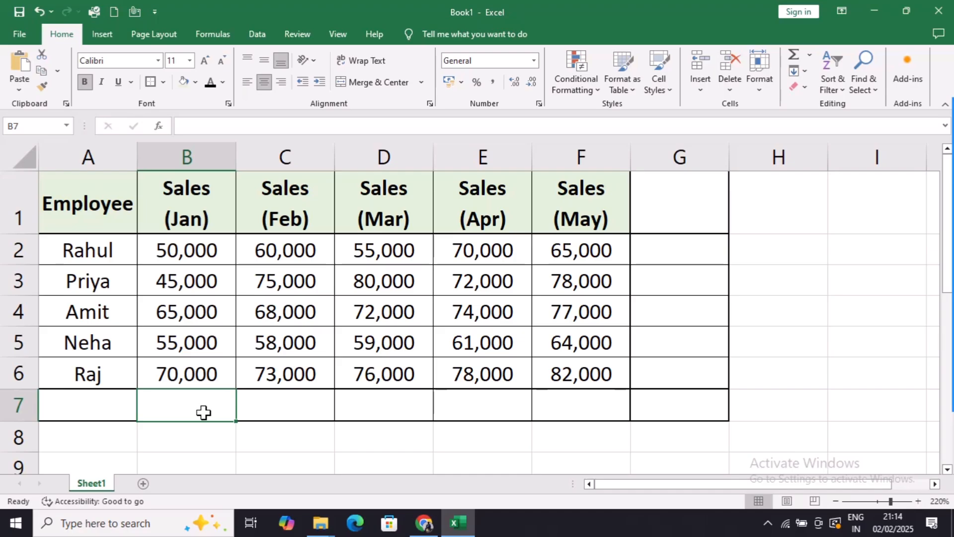
type("=Max")
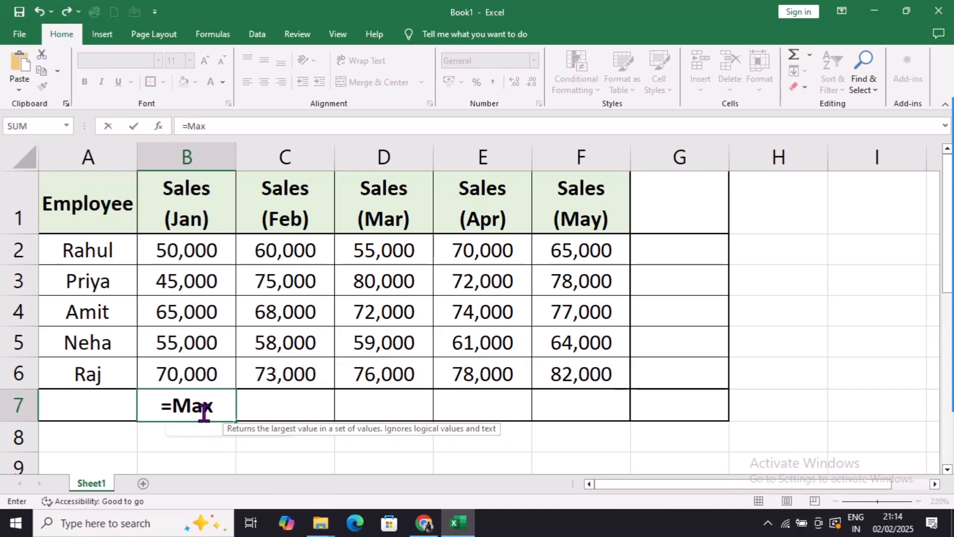
key("Tab")
left_click_drag(169, 255, 174, 373)
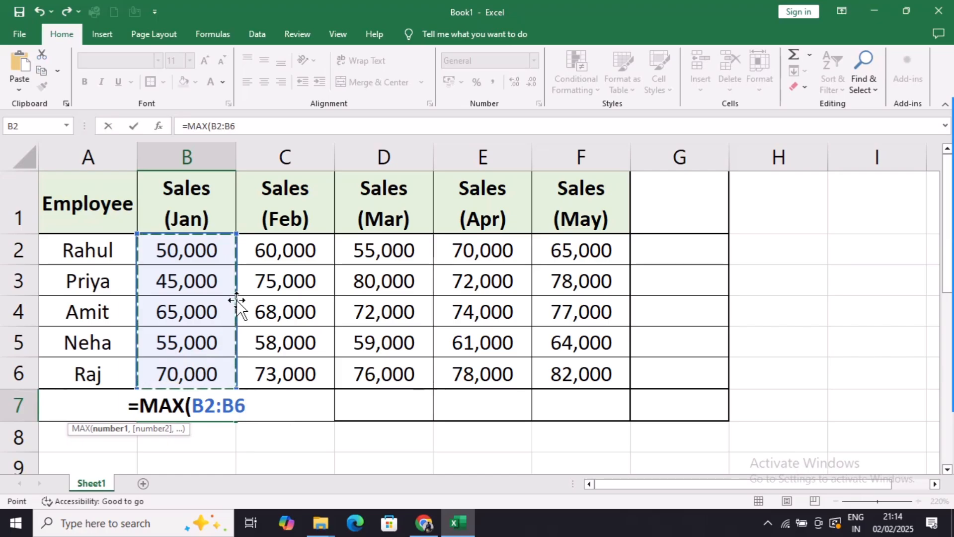
type(")")
key("Return")
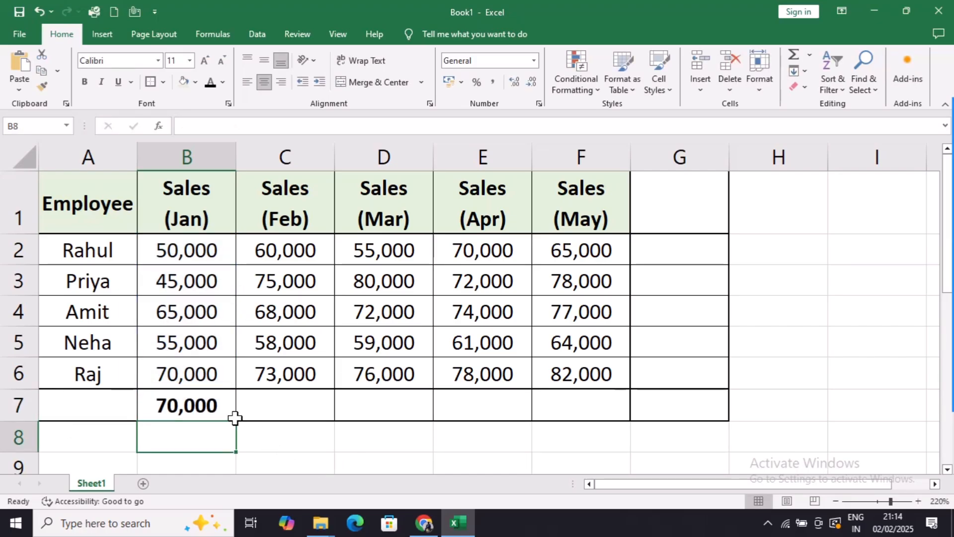
left_click(199, 409)
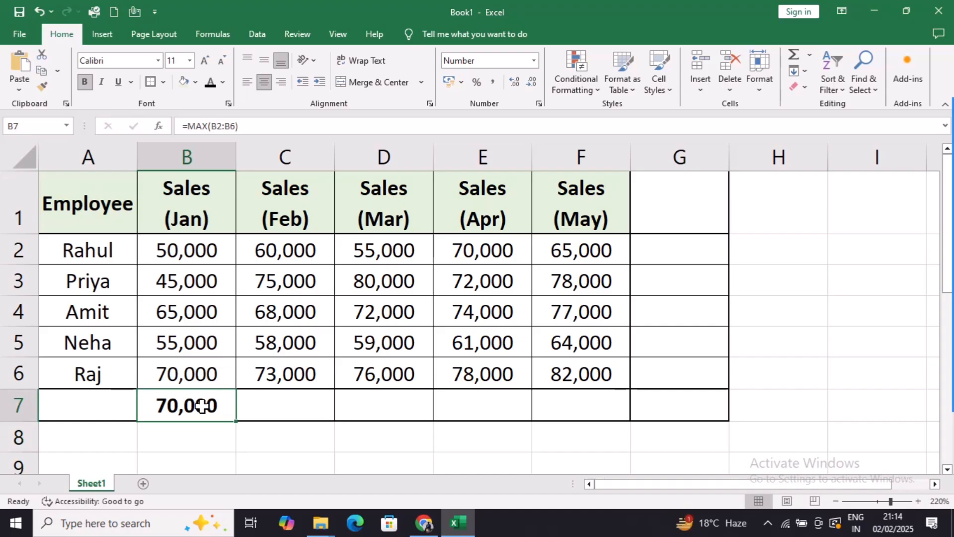
left_click(180, 362)
left_click(98, 375)
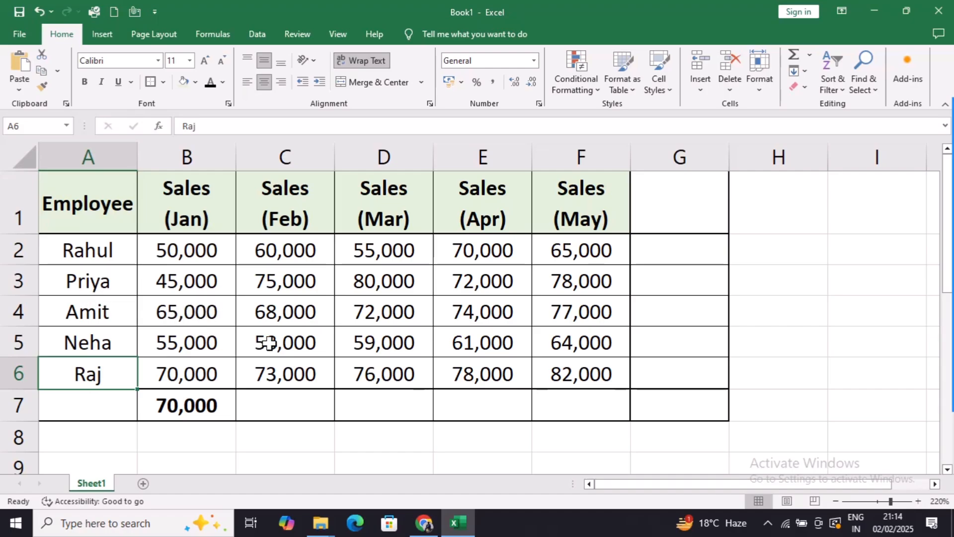
Step: Enter =MAX(B3:F3) in G3 to find the highest monthly sales of the row 3 employee
left_click(130, 299)
left_click_drag(161, 282, 611, 281)
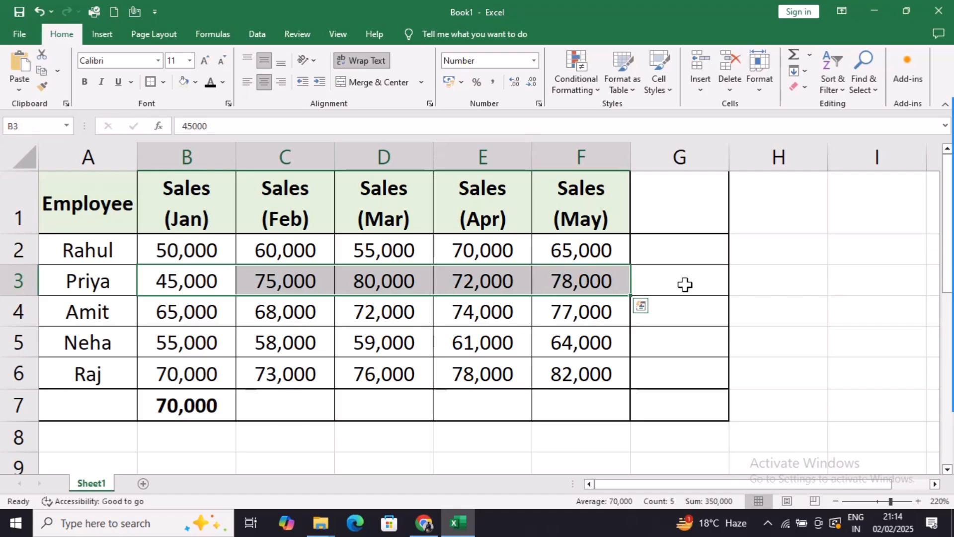
left_click(685, 285)
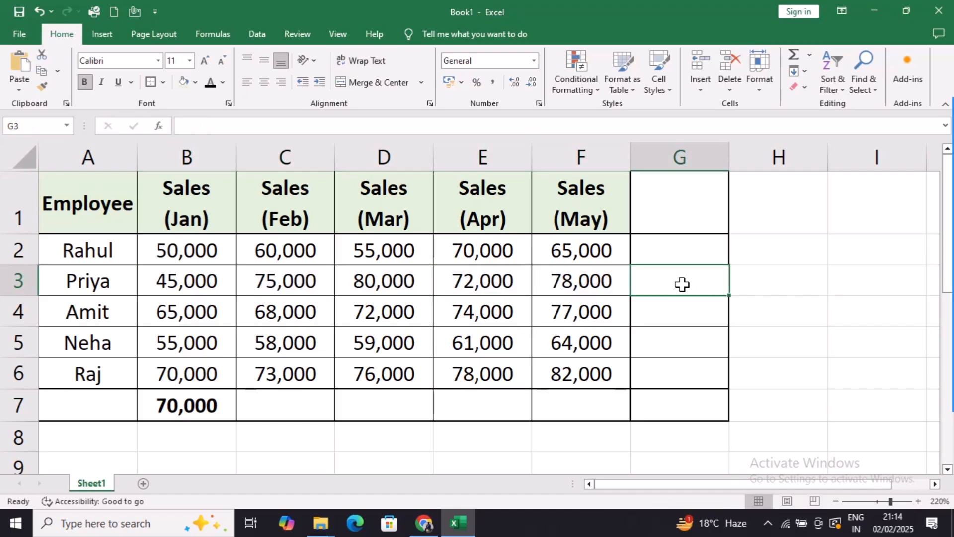
left_click_drag(188, 281, 662, 284)
type("=max")
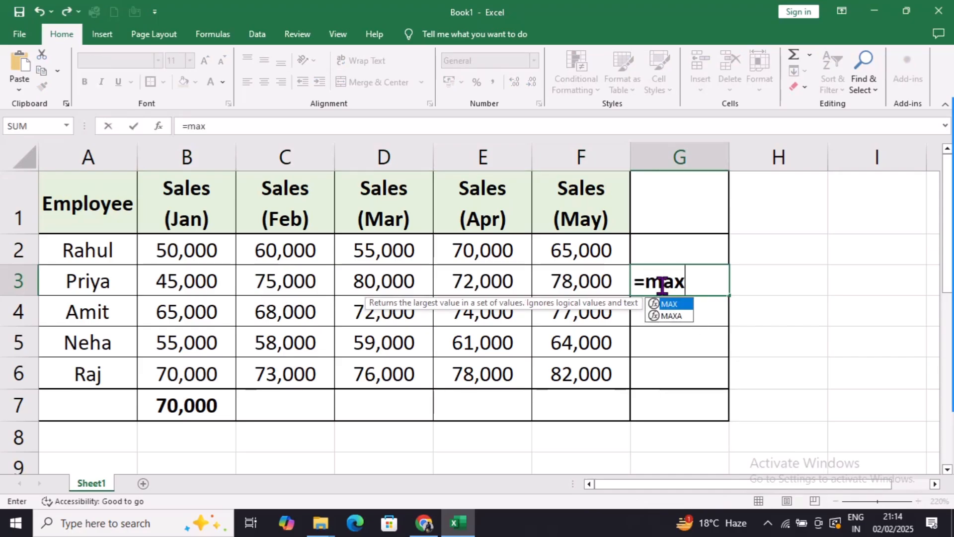
key("Tab")
left_click_drag(220, 282, 558, 280)
type(")")
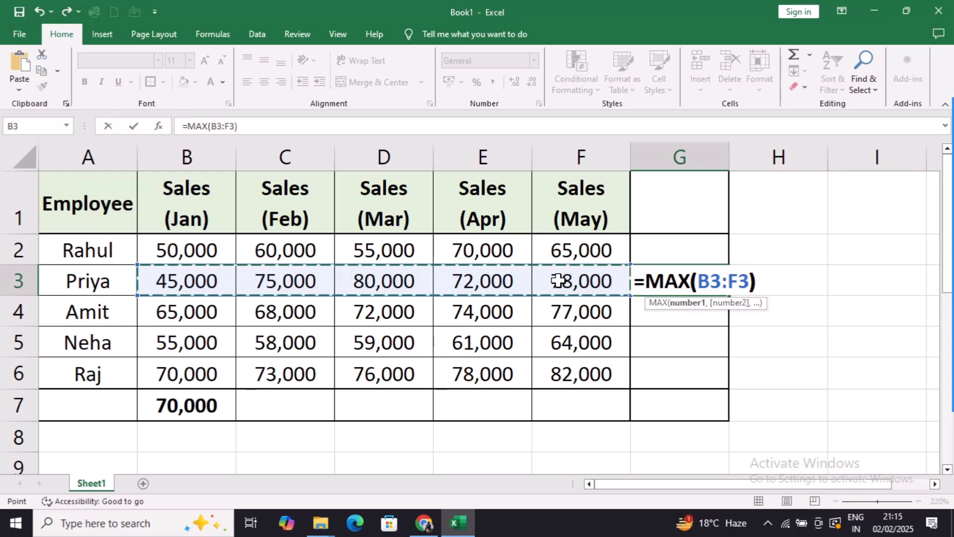
key("Return")
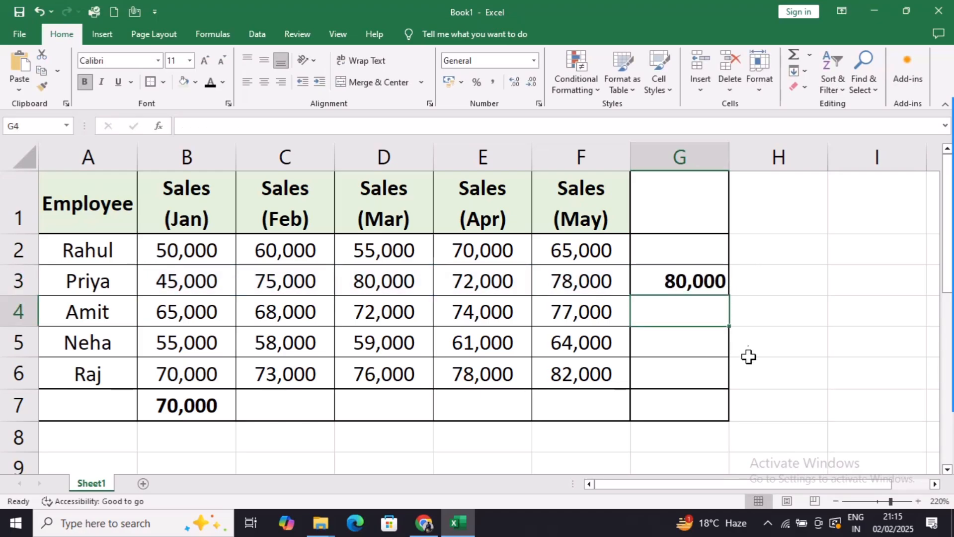
Step: Center the contents of column G horizontally
left_click(678, 156)
left_click(264, 81)
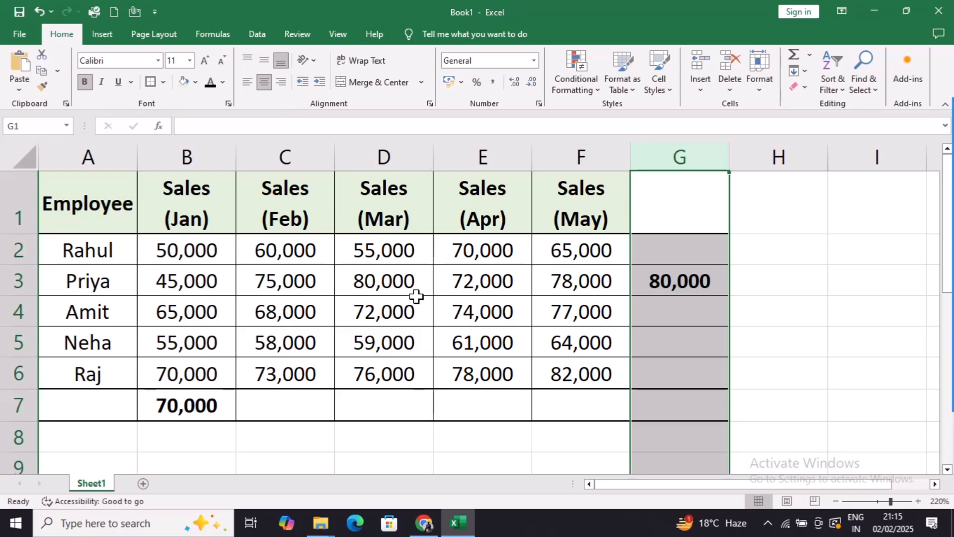
left_click(382, 279)
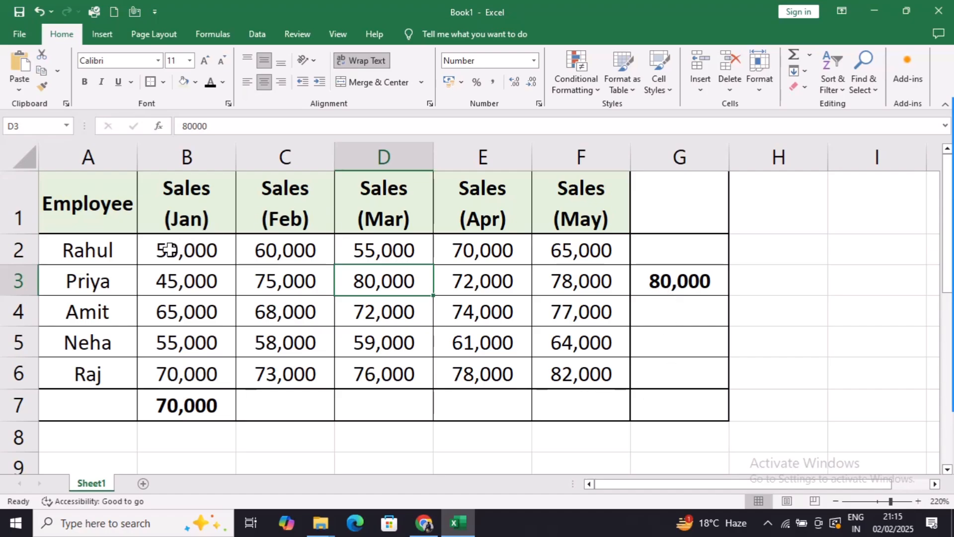
Step: Enter =MAX(B2:F6) in G7 to find the highest sales across all employees and months
left_click_drag(167, 244, 582, 372)
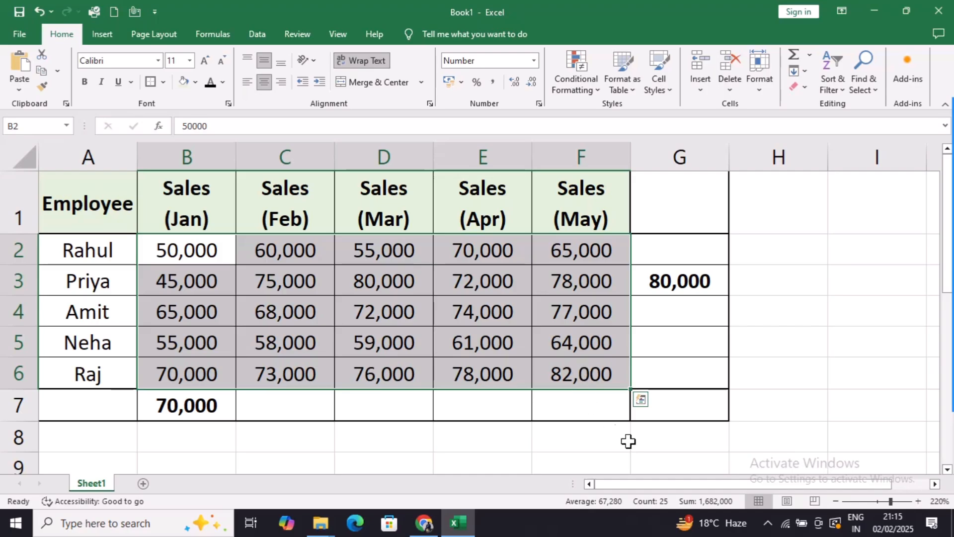
left_click(715, 405)
double_click(713, 406)
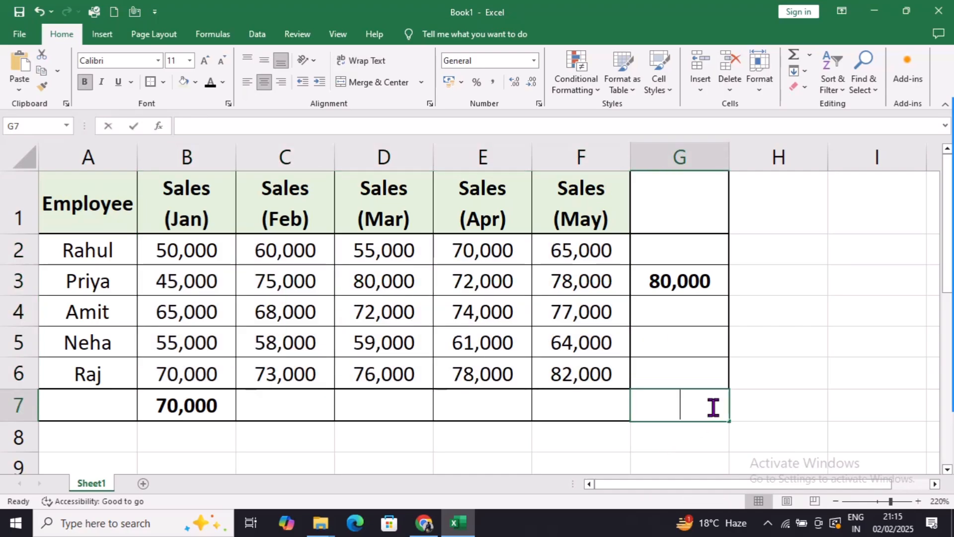
type("=max")
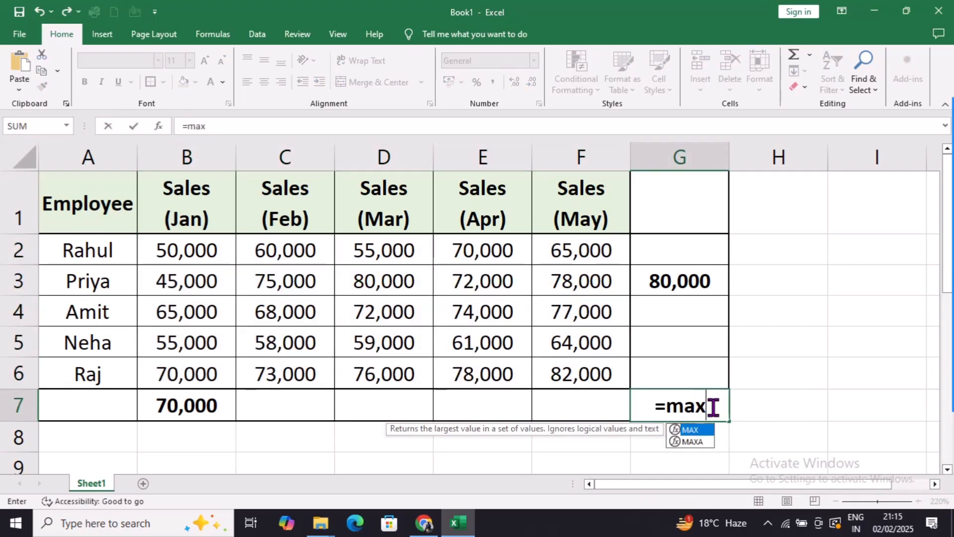
key("Tab")
left_click_drag(154, 246, 577, 362)
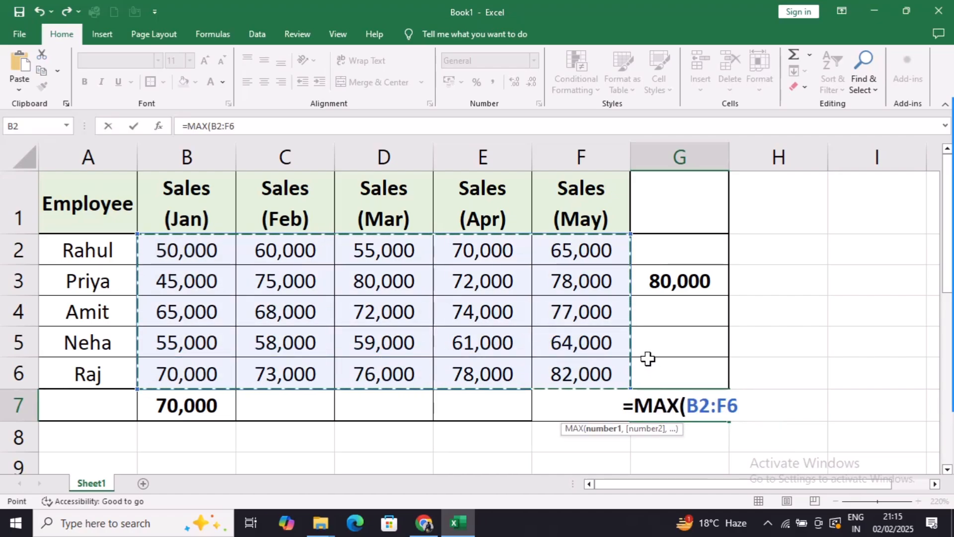
type(")")
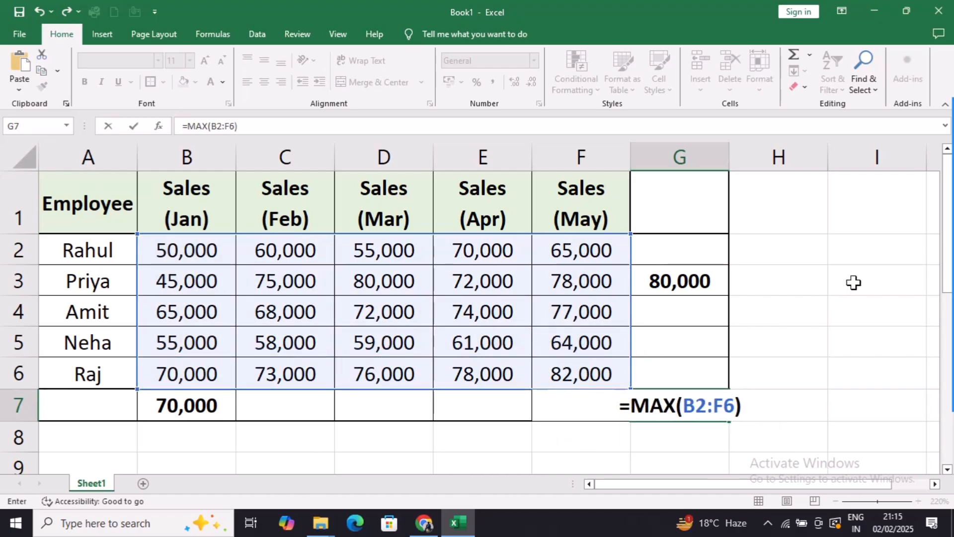
key("Return")
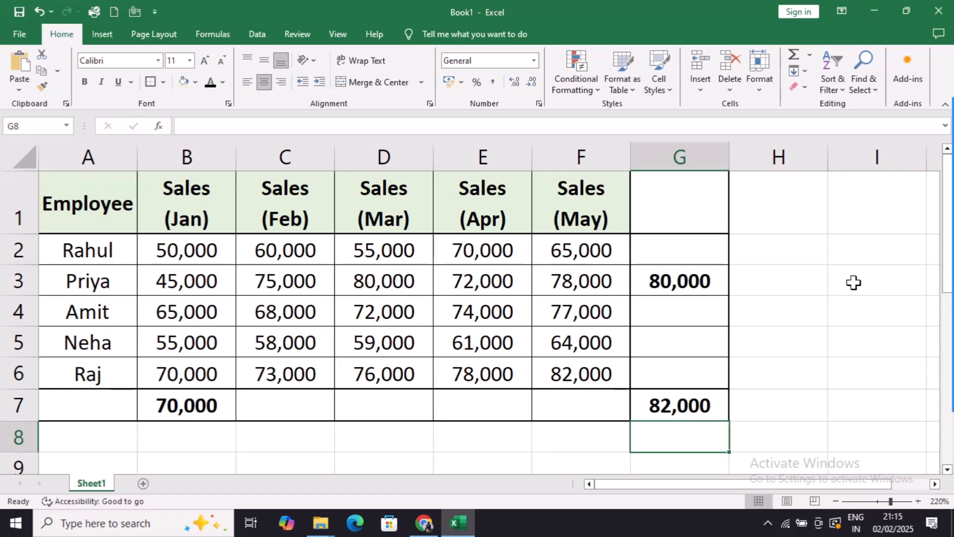
left_click(665, 403)
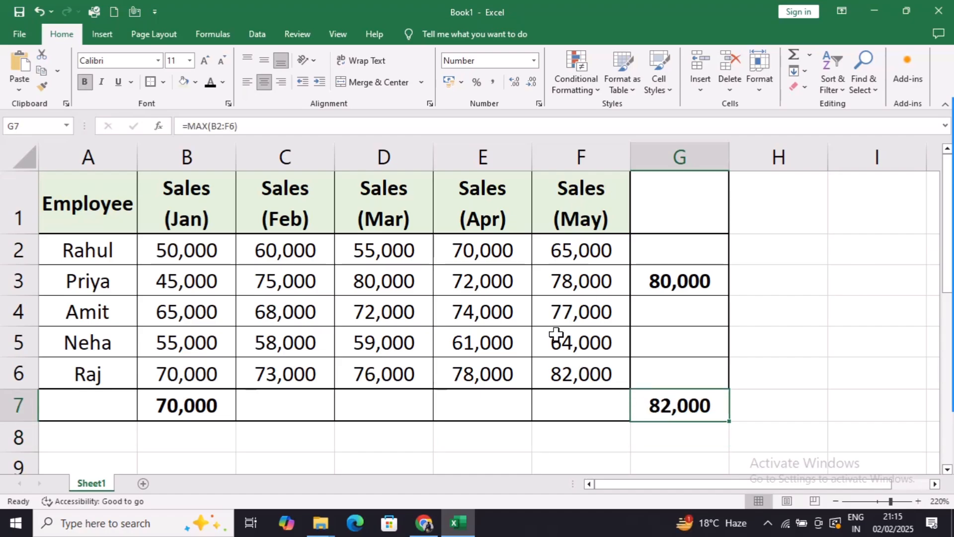
left_click(558, 363)
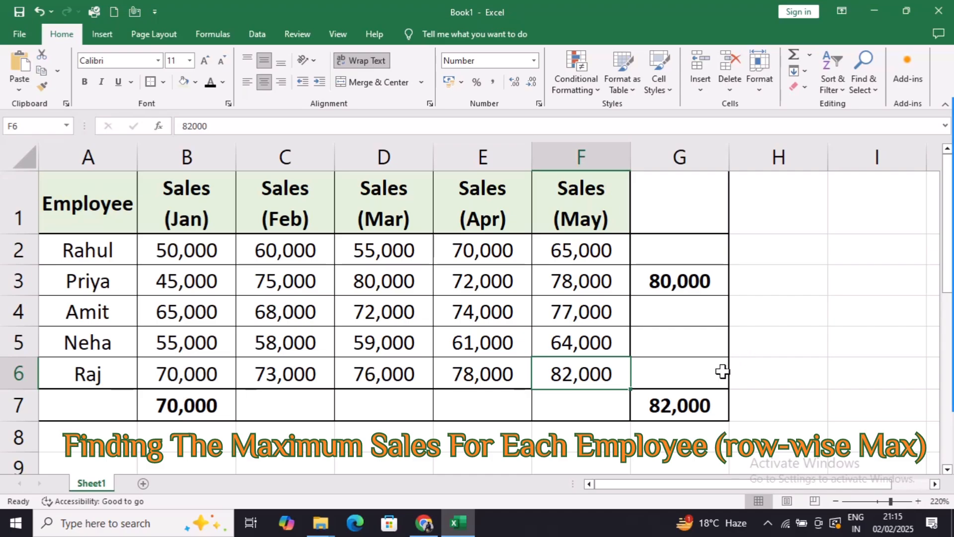
Step: Enter =MAX(B2:F2) in G2 and fill it down to G6 to get each employee's maximum sales
left_click(678, 347)
left_click_drag(675, 249, 681, 362)
left_click(674, 244)
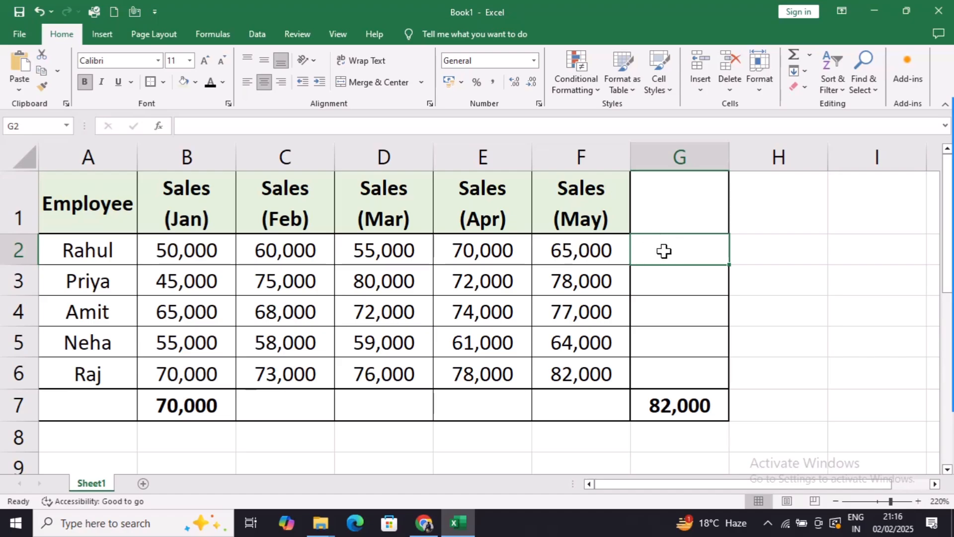
double_click(664, 249)
type("=ma")
key("Tab")
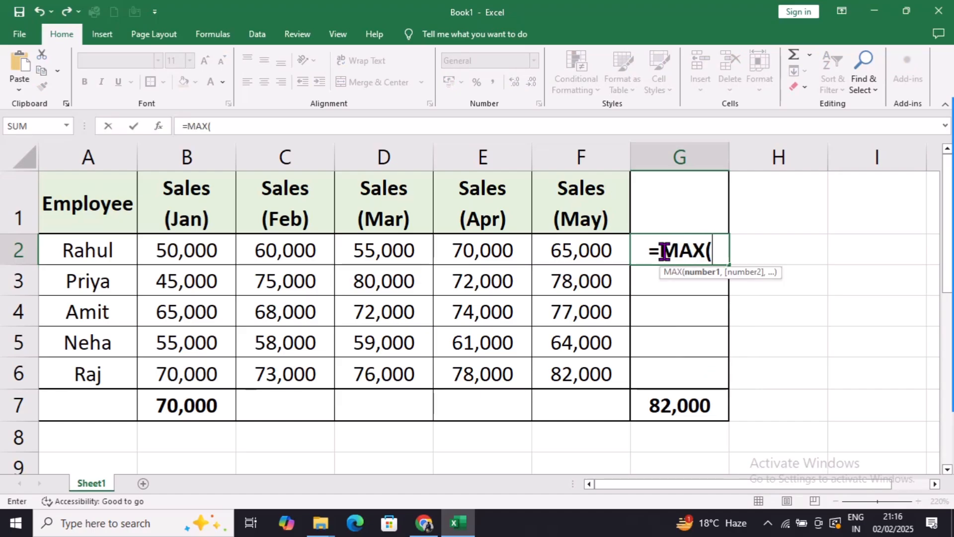
left_click_drag(171, 251, 586, 252)
type(")")
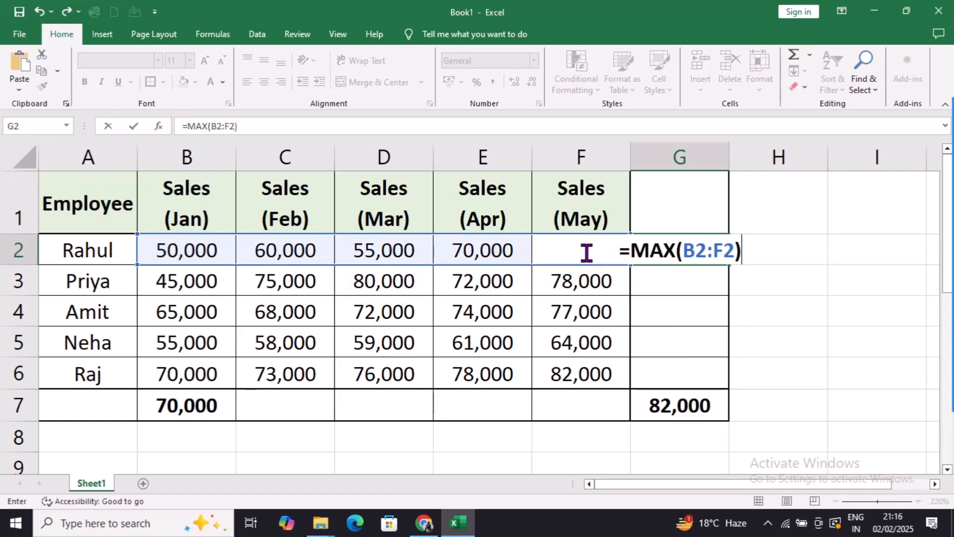
key("Return")
left_click(666, 250)
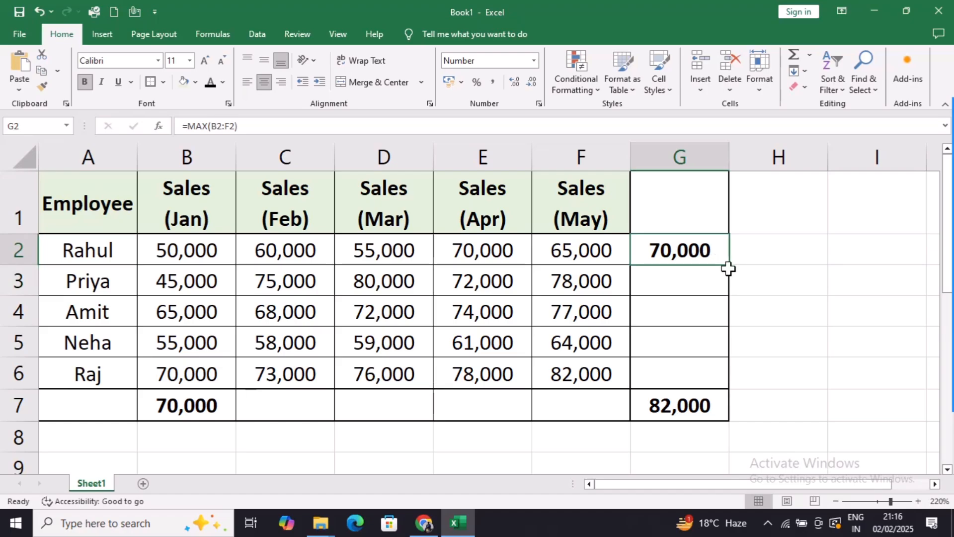
left_click_drag(729, 266, 732, 383)
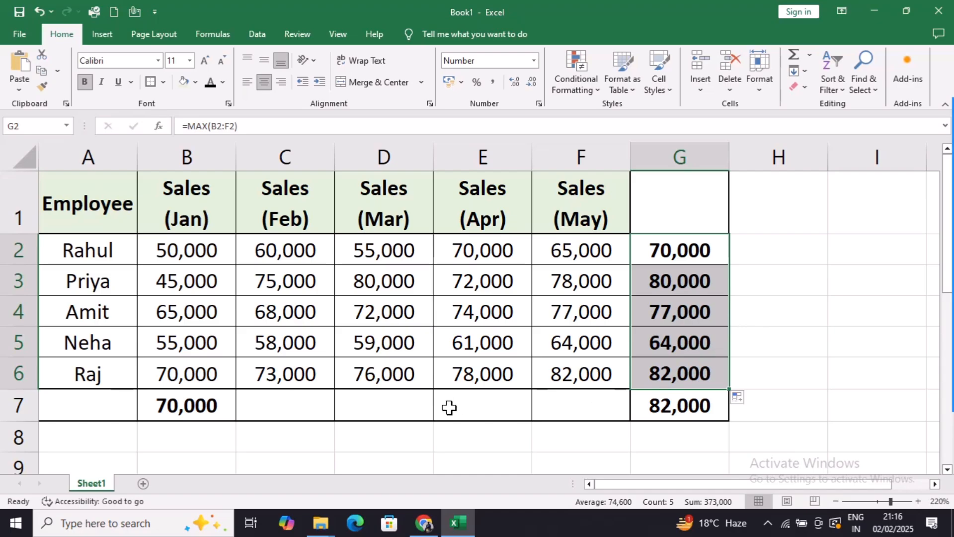
Step: Delete the January MAX formula from B7
left_click(204, 404)
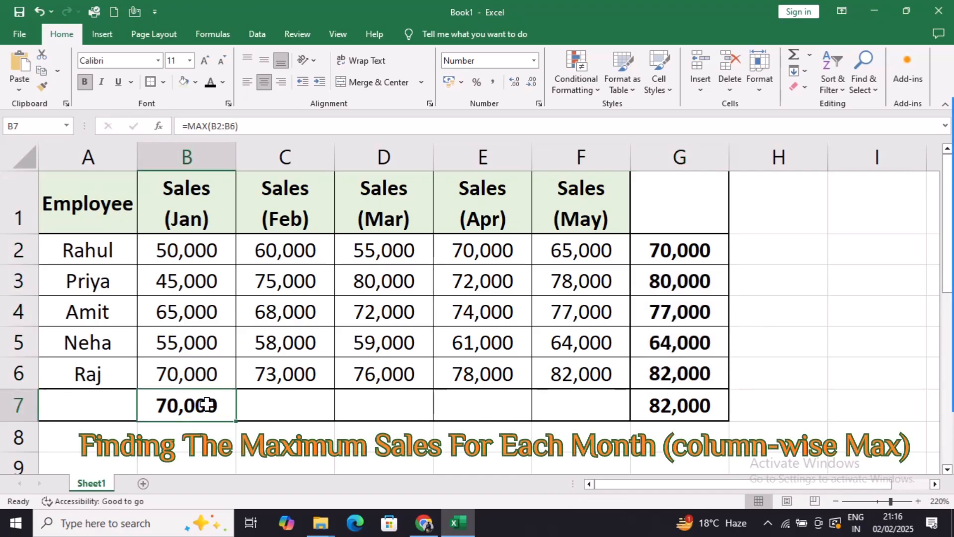
key("Delete")
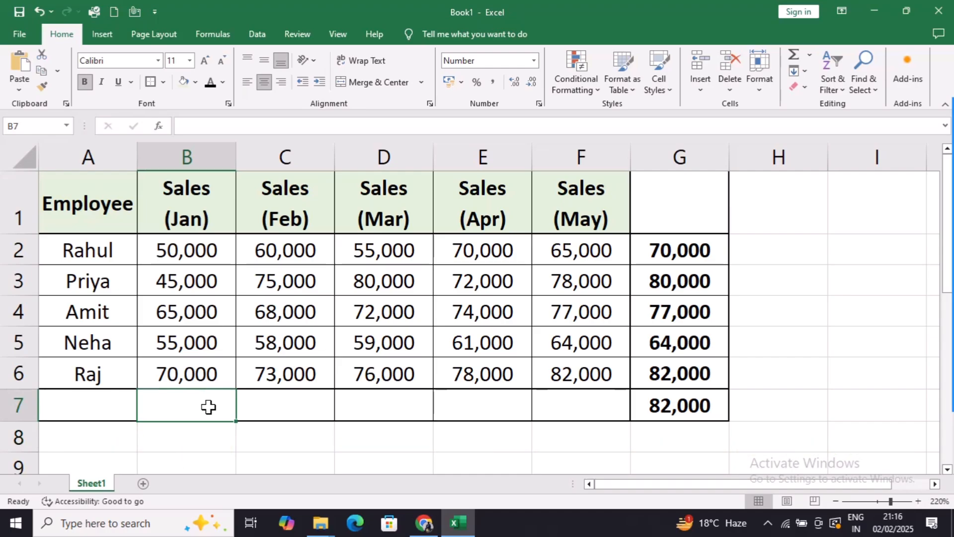
Step: Enter =MAX(B2:B6) in B7 to find the highest January sales
left_click(283, 405)
left_click(220, 406)
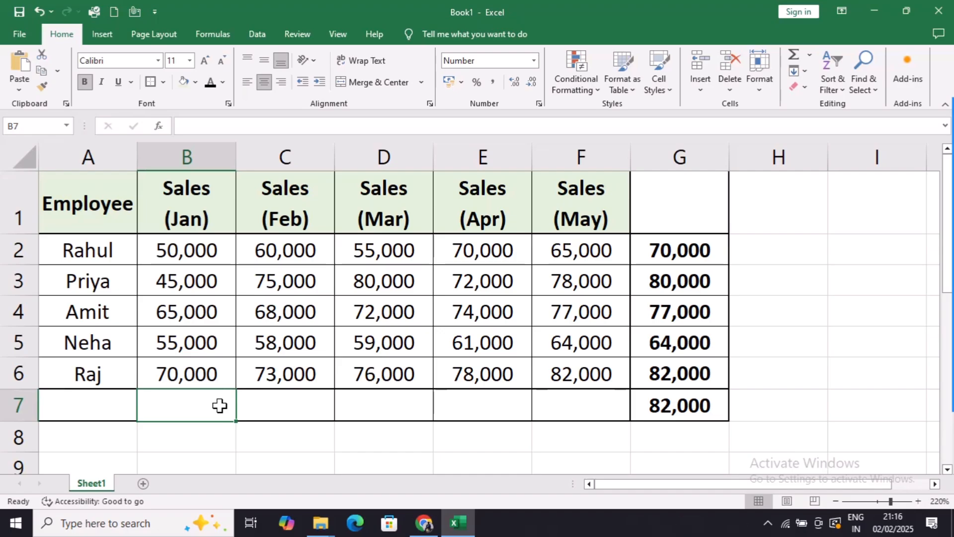
type("=max")
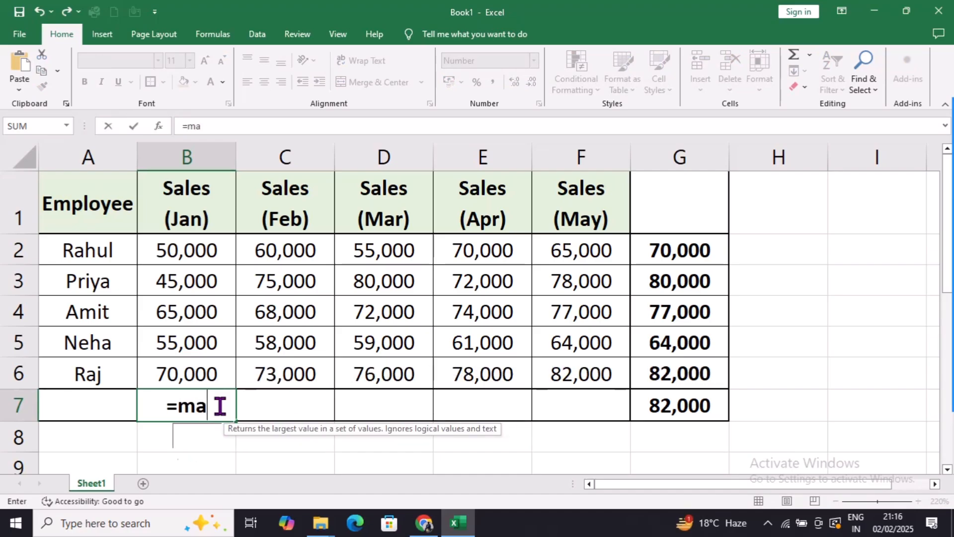
key("Tab")
left_click_drag(226, 251, 200, 362)
type(")")
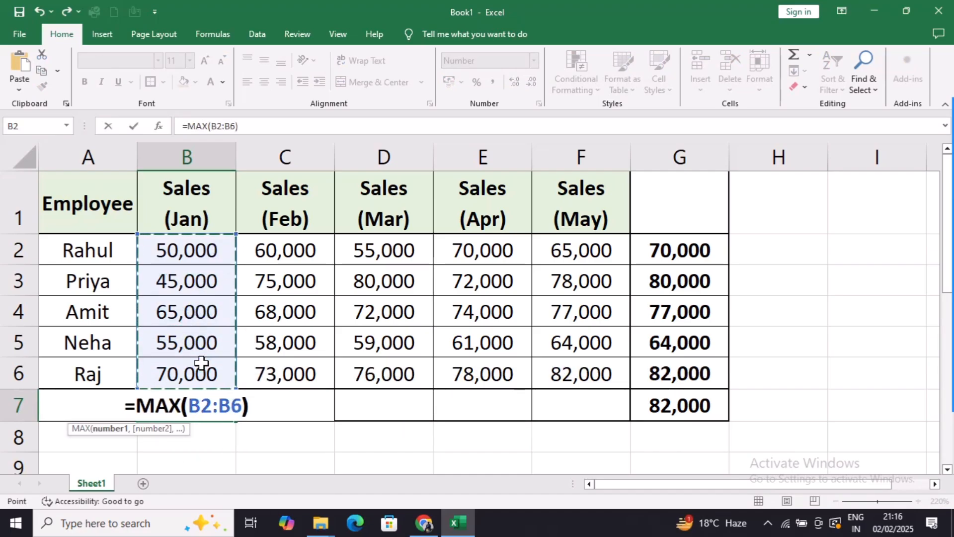
key("Return")
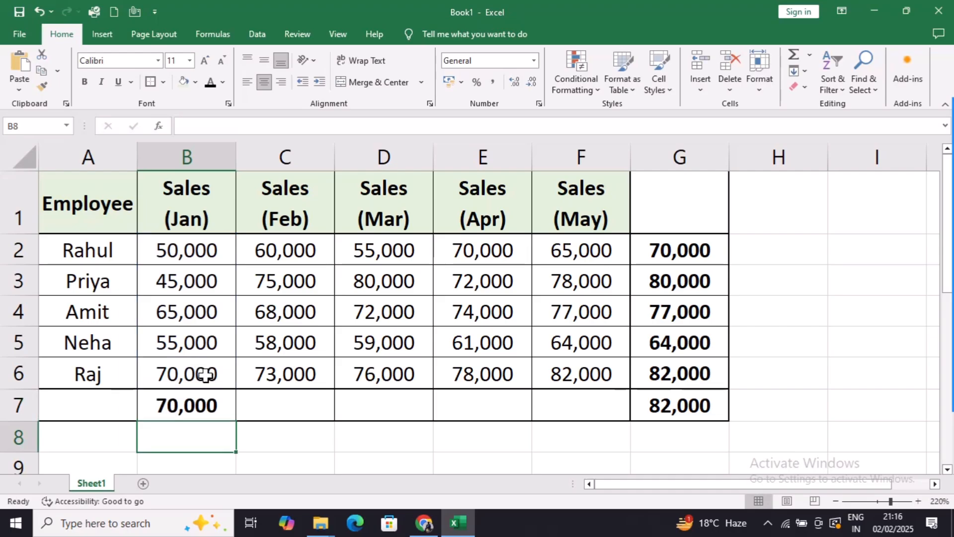
Step: Fill the January maximum formula from B7 across to F7 to get each month's highest sales
left_click(214, 410)
left_click(240, 422)
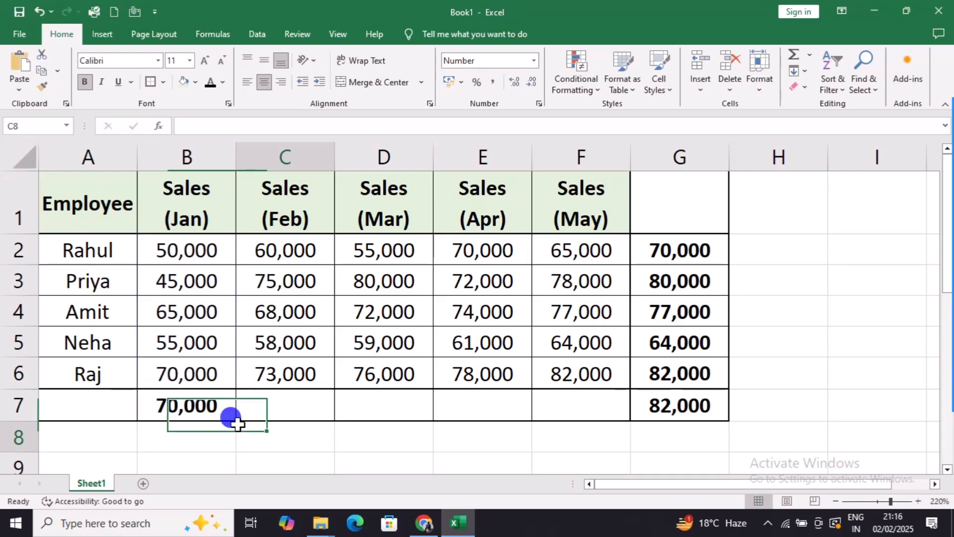
left_click(231, 415)
left_click_drag(235, 417, 602, 418)
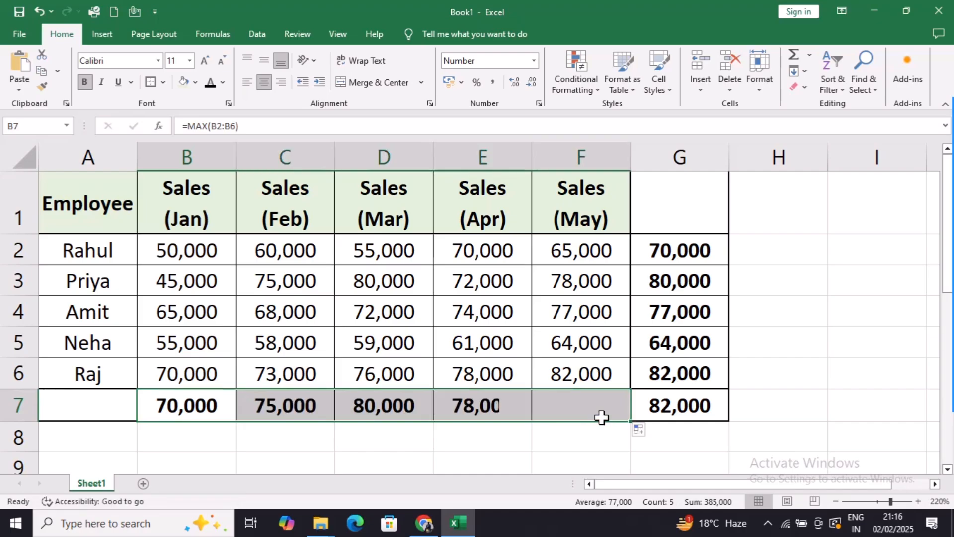
left_click(602, 412)
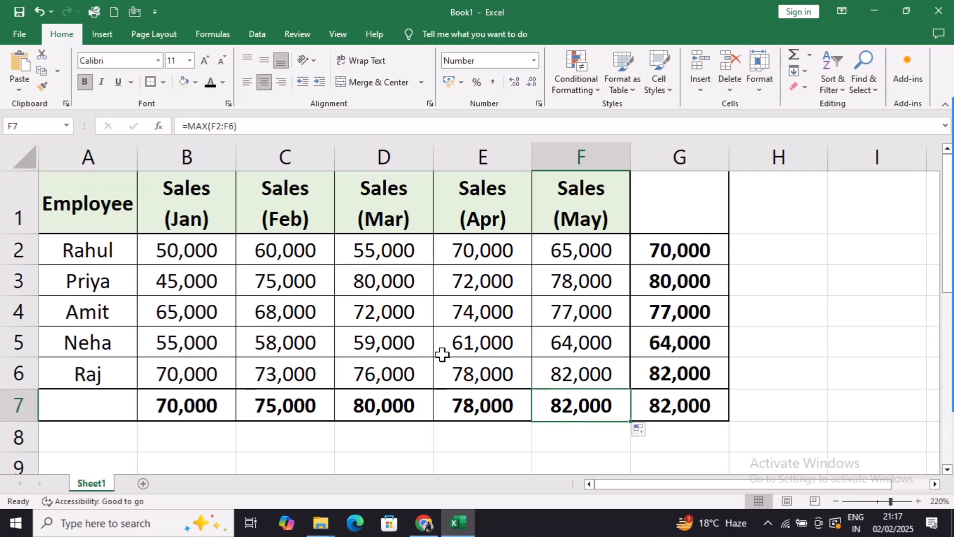
Step: Replace the February sales value in C3 with "text" and check the maximums in G3 and C7
left_click(273, 282)
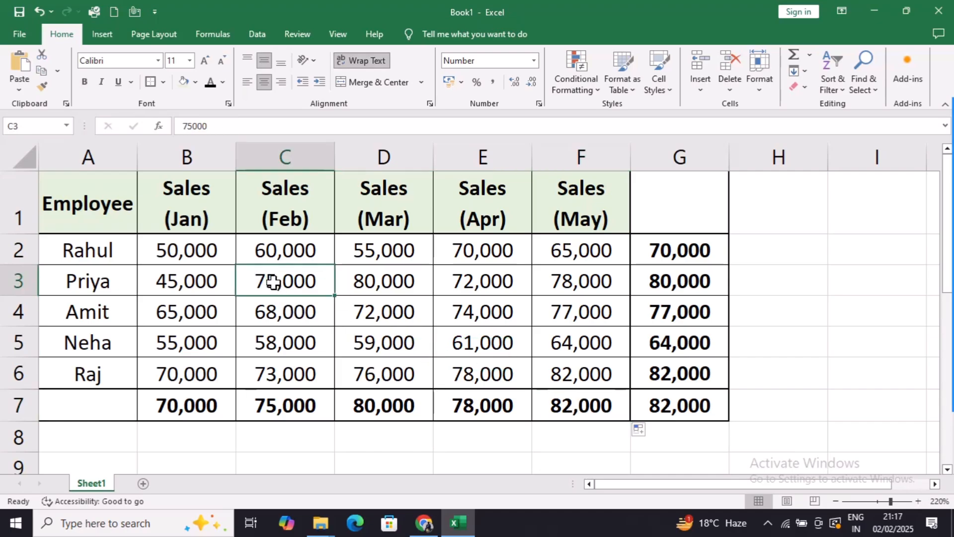
type("Text")
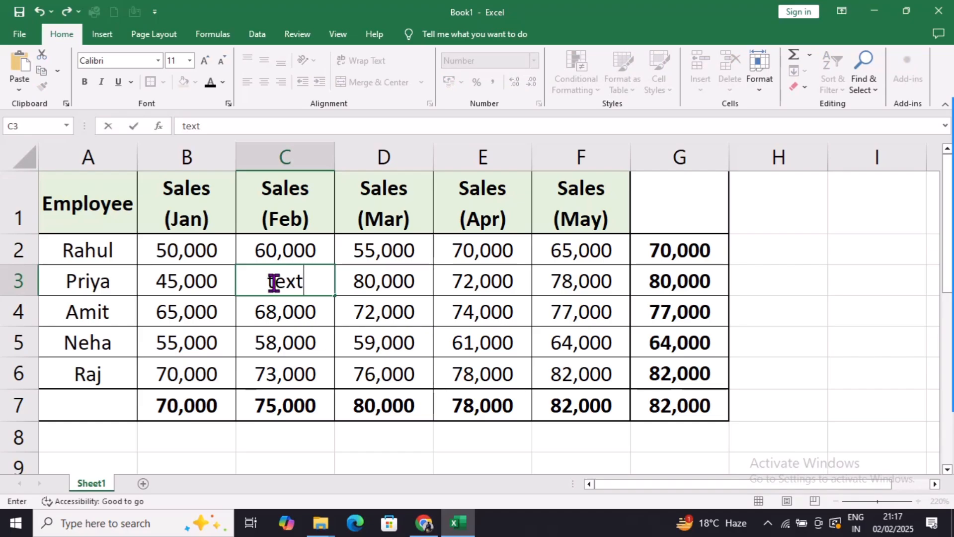
key("Return")
left_click(651, 276)
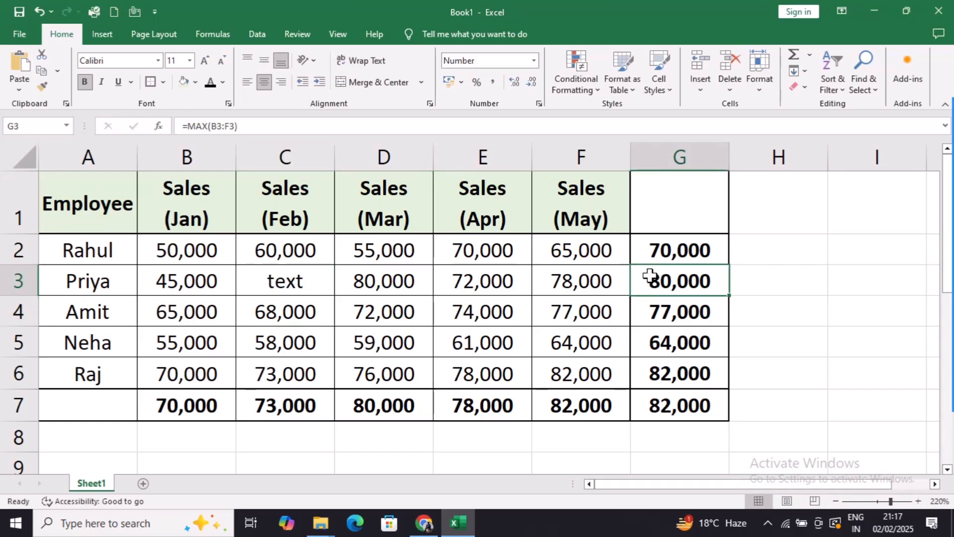
left_click(266, 411)
Step: Clear the contents of C3 and check how the MAX formula in G3 treats the blank cell
left_click(282, 281)
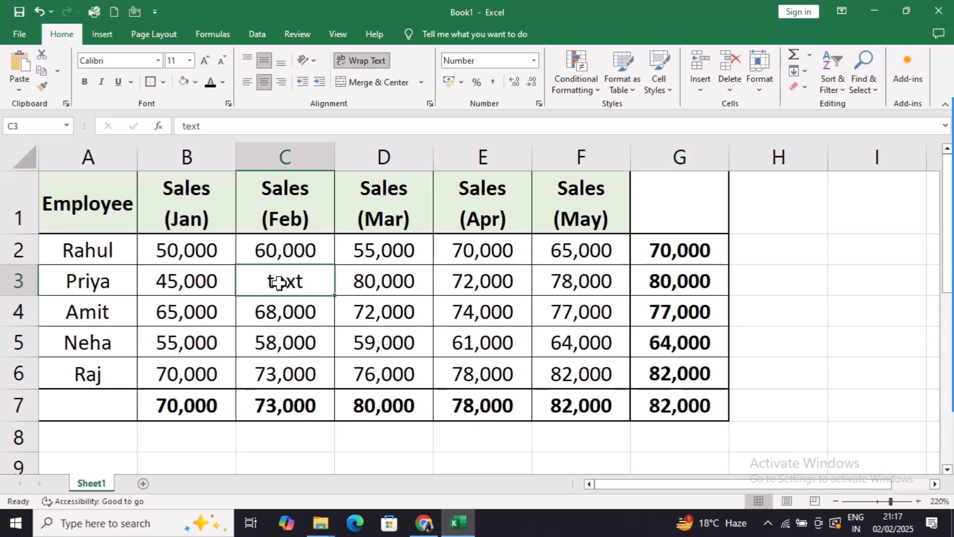
key("Delete")
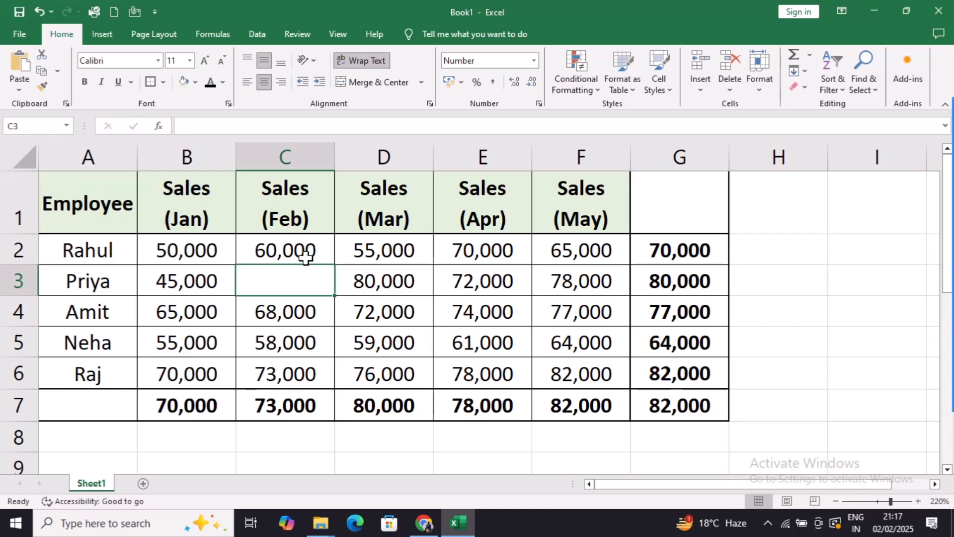
left_click(278, 343)
left_click(646, 273)
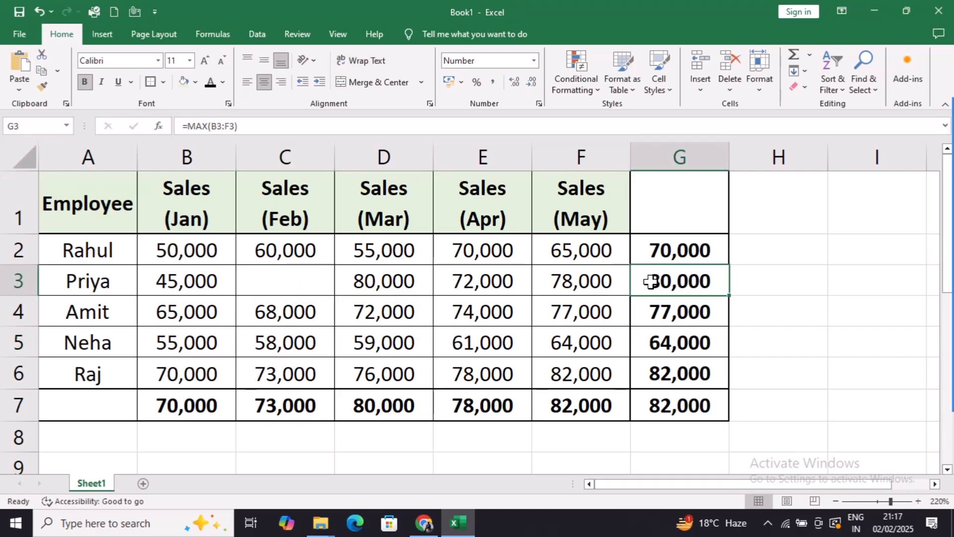
Step: Undo the last two changes to C3, the clearing and the text entry
key("ctrl+z")
key("ctrl+z")
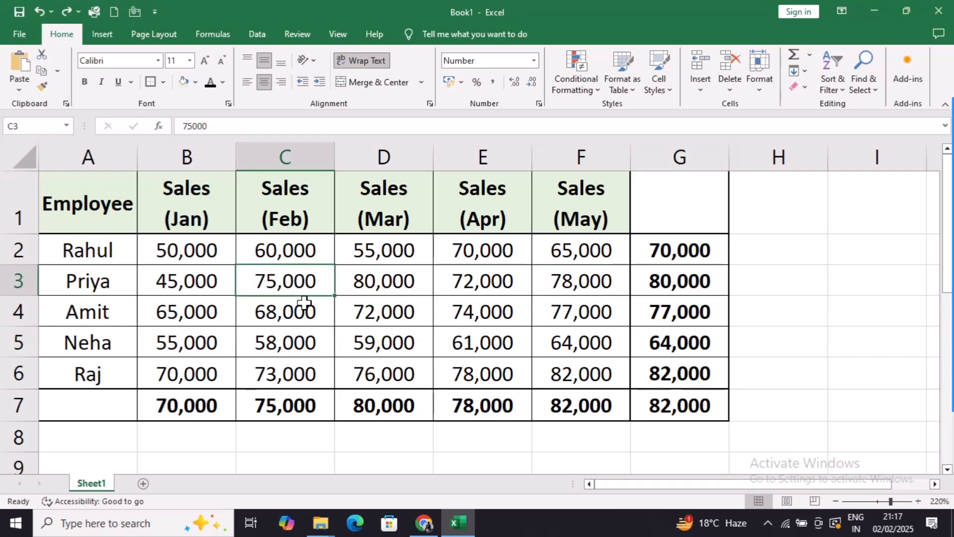
left_click(305, 299)
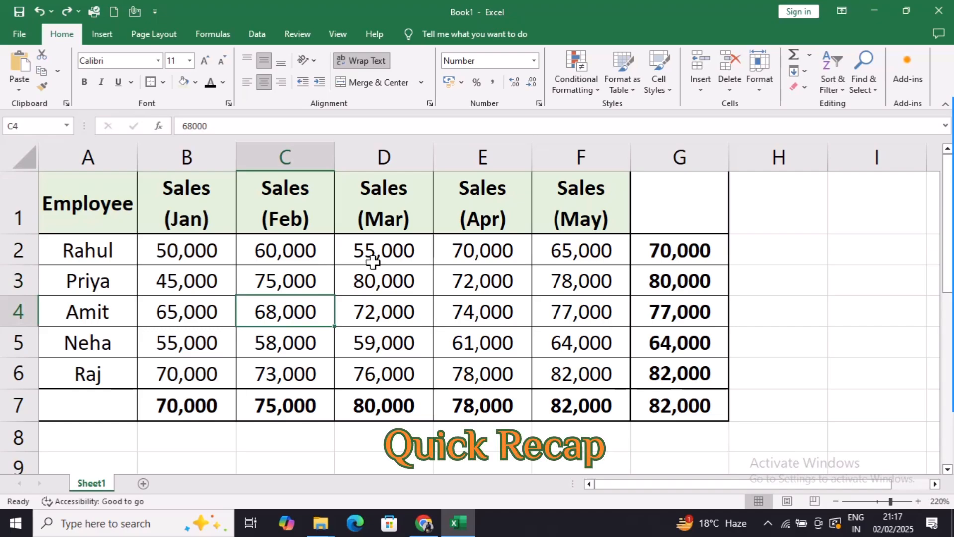
Step: Review the overall MAX formula in G7, the first employee's range B2:F2 and the January range B2:B6
left_click(751, 273)
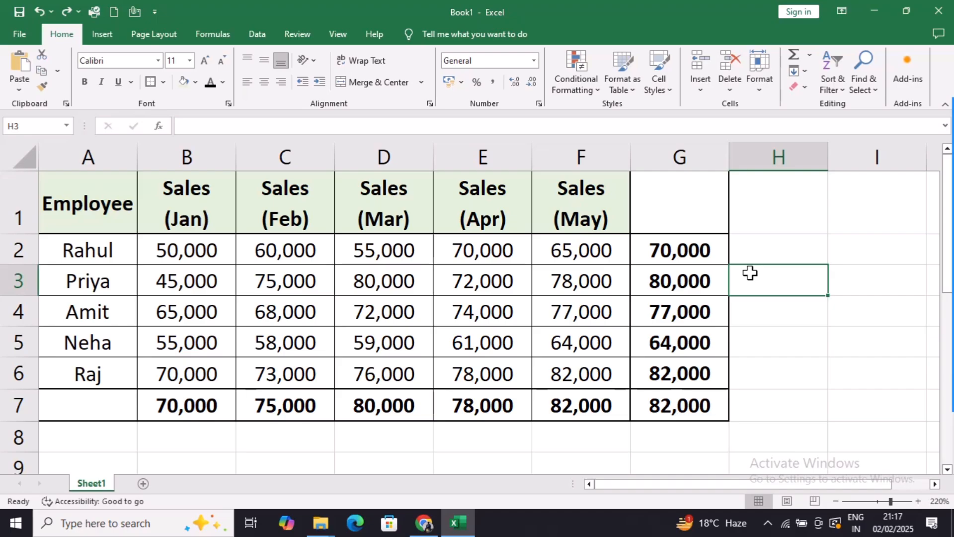
left_click(665, 403)
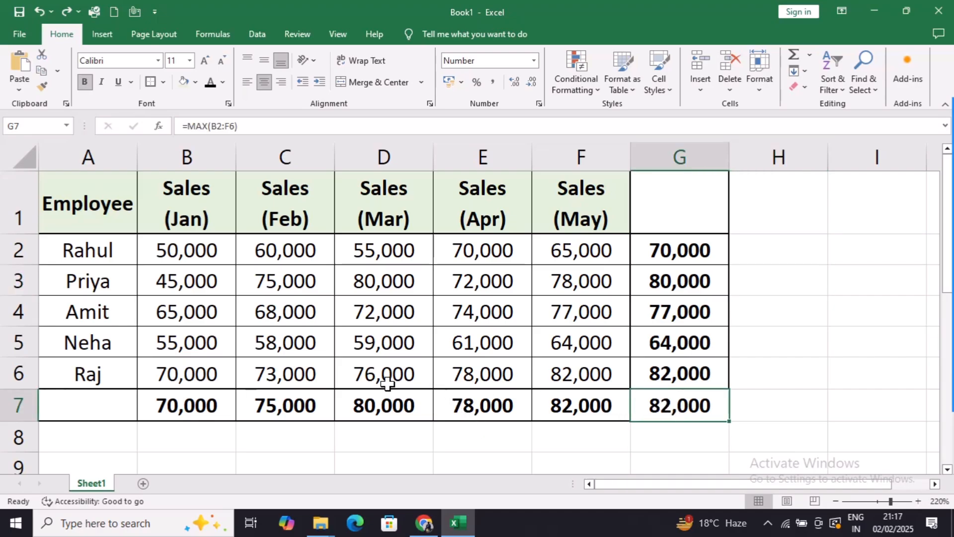
left_click_drag(174, 256, 586, 264)
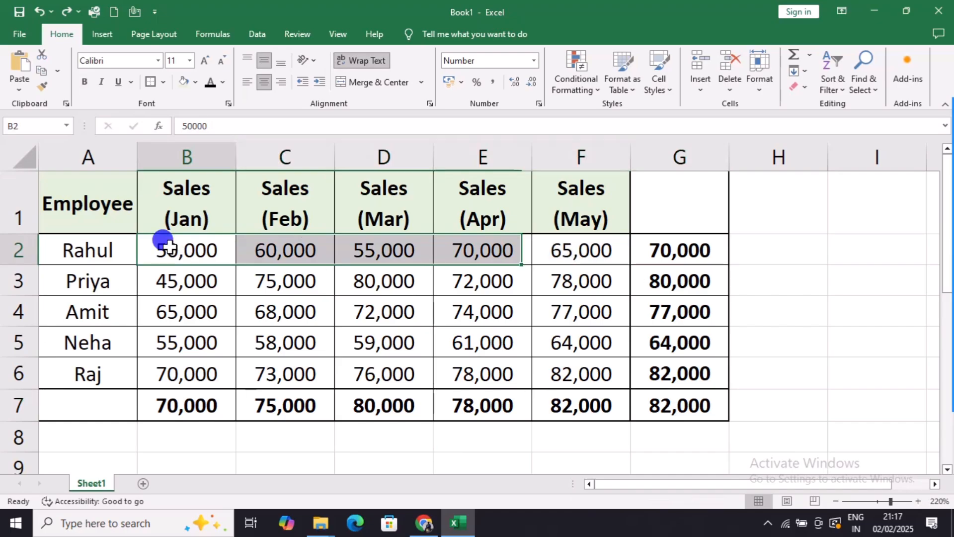
left_click_drag(159, 240, 186, 365)
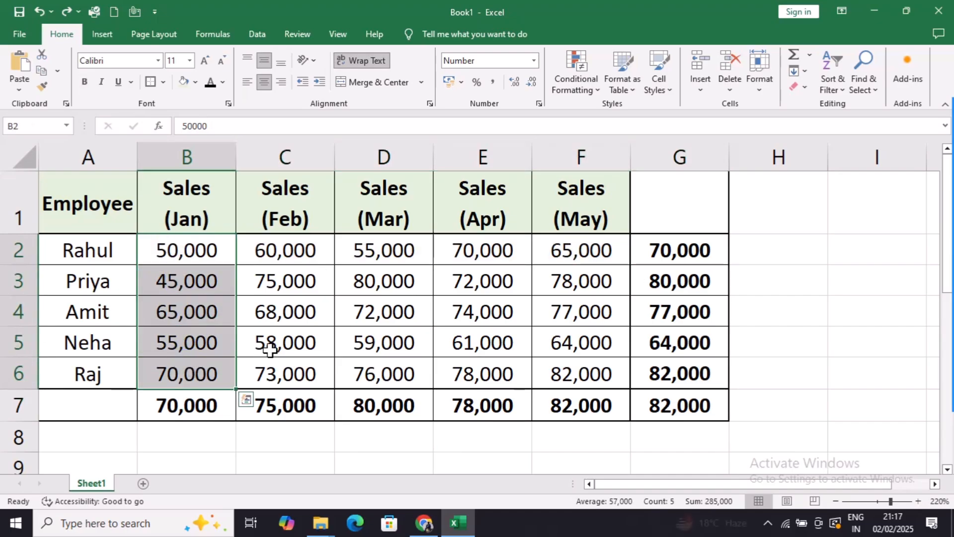
left_click(292, 321)
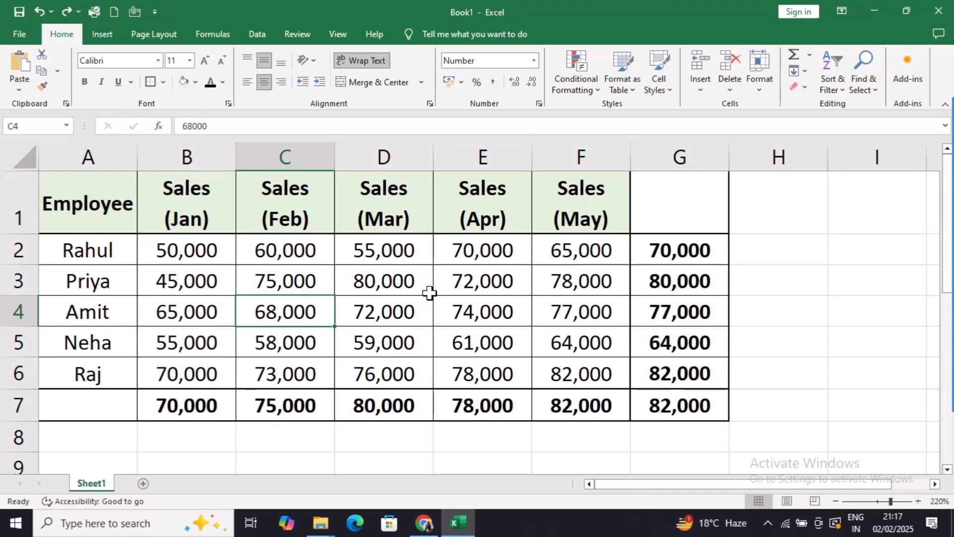